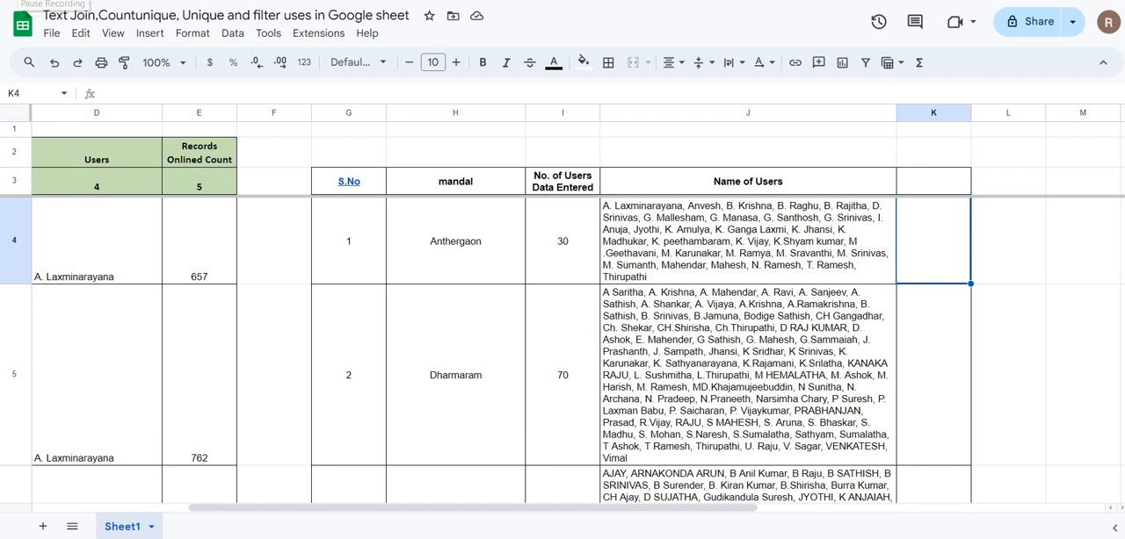
# Step: Examine the source table's mandal, GP, user and record count columns beside the mandal summary table
pyautogui.press('Left')
pyautogui.press('Left')
pyautogui.press('Left')
pyautogui.press('Left')
pyautogui.press('Left')
pyautogui.press('Left')
pyautogui.press('Left')
pyautogui.press('Left')
pyautogui.press('Left')
pyautogui.press('Left')
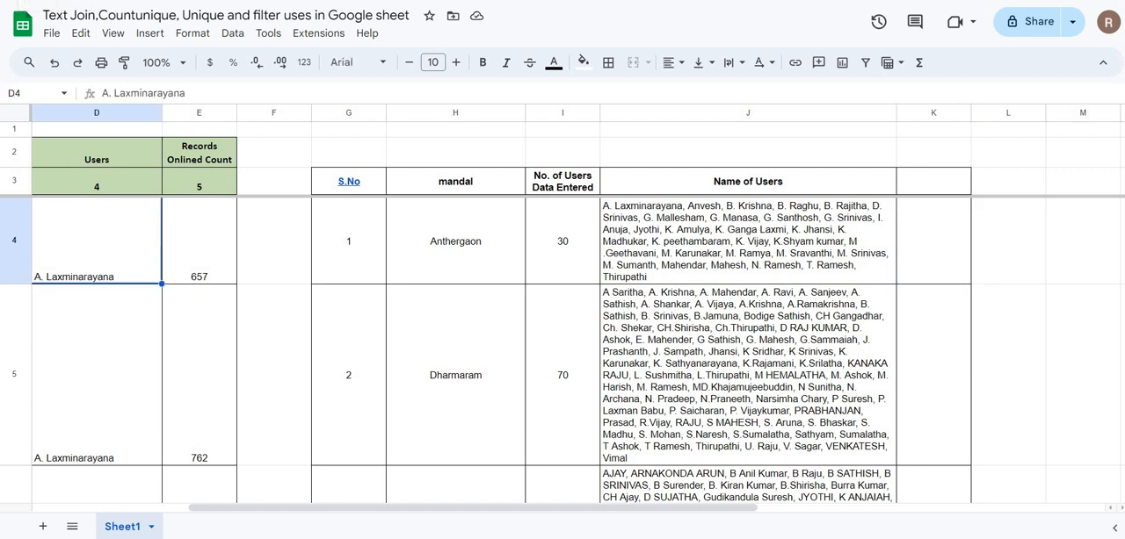
pyautogui.press('Right')
pyautogui.press('Right')
pyautogui.press('Right')
pyautogui.press('Right')
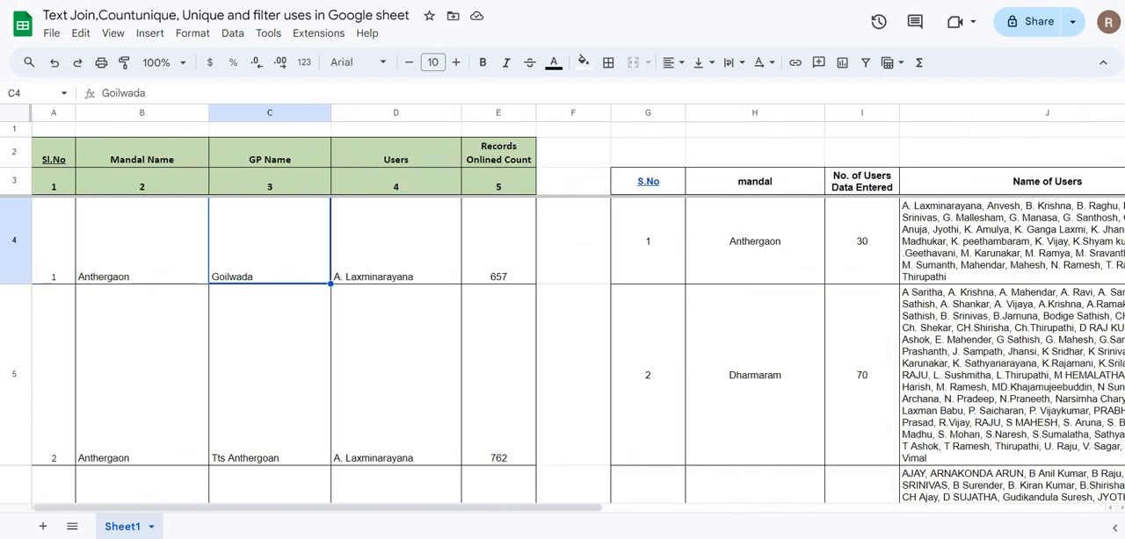
pyautogui.press('Down')
pyautogui.press('Down')
pyautogui.press('Down')
pyautogui.press('Down')
pyautogui.press('Down')
pyautogui.press('Down')
pyautogui.press('Down')
pyautogui.press('Down')
pyautogui.press('Down')
pyautogui.press('Down')
pyautogui.press('Down')
pyautogui.press('Down')
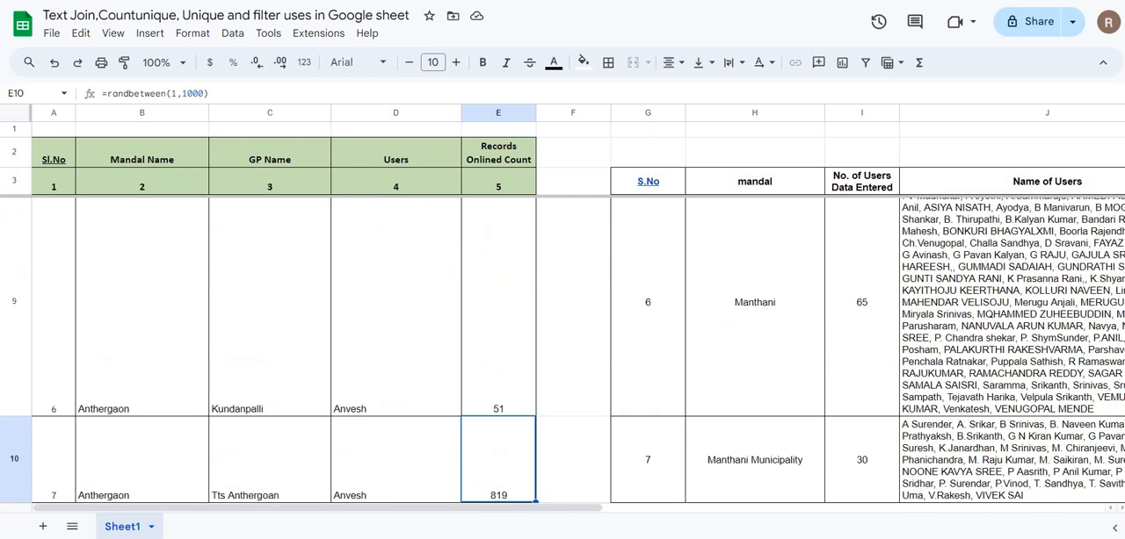
pyautogui.press('Up')
pyautogui.press('Up')
pyautogui.press('Up')
pyautogui.press('Up')
pyautogui.press('Up')
pyautogui.press('Up')
pyautogui.press('Up')
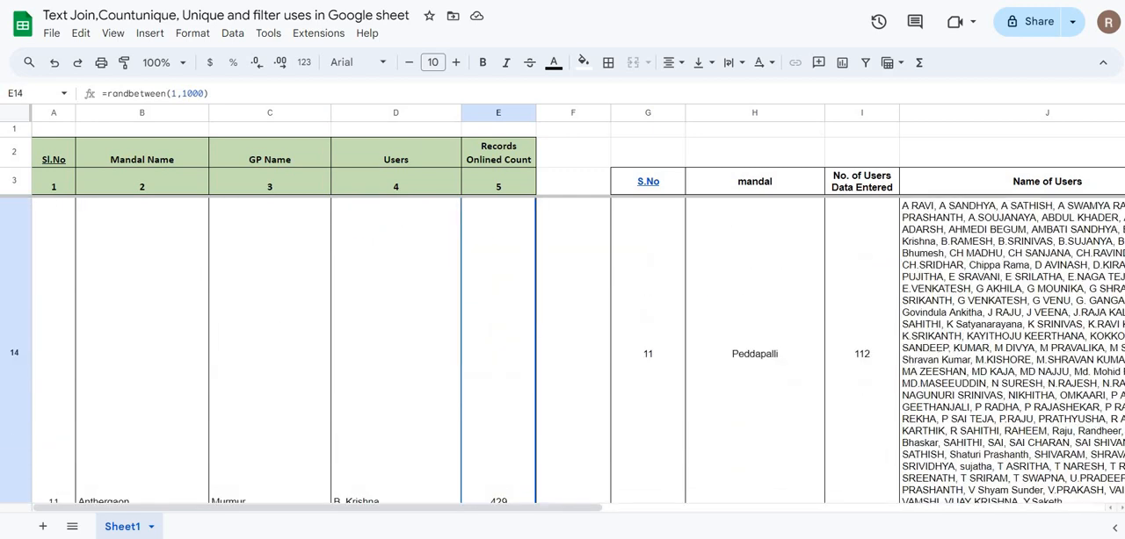
pyautogui.press('Up')
pyautogui.press('Up')
pyautogui.press('Up')
pyautogui.press('Up')
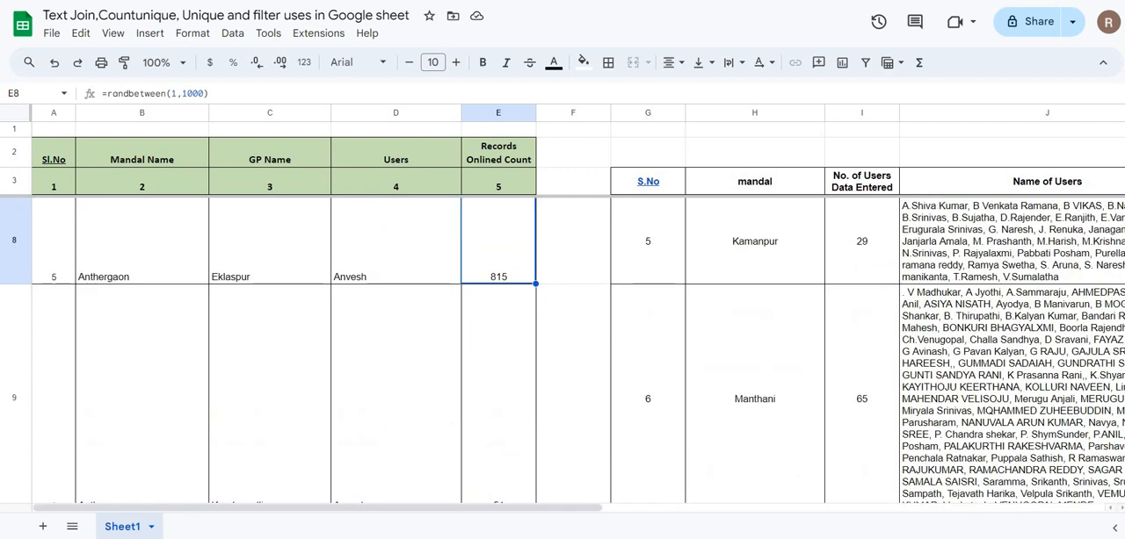
pyautogui.press('Up')
pyautogui.press('Up')
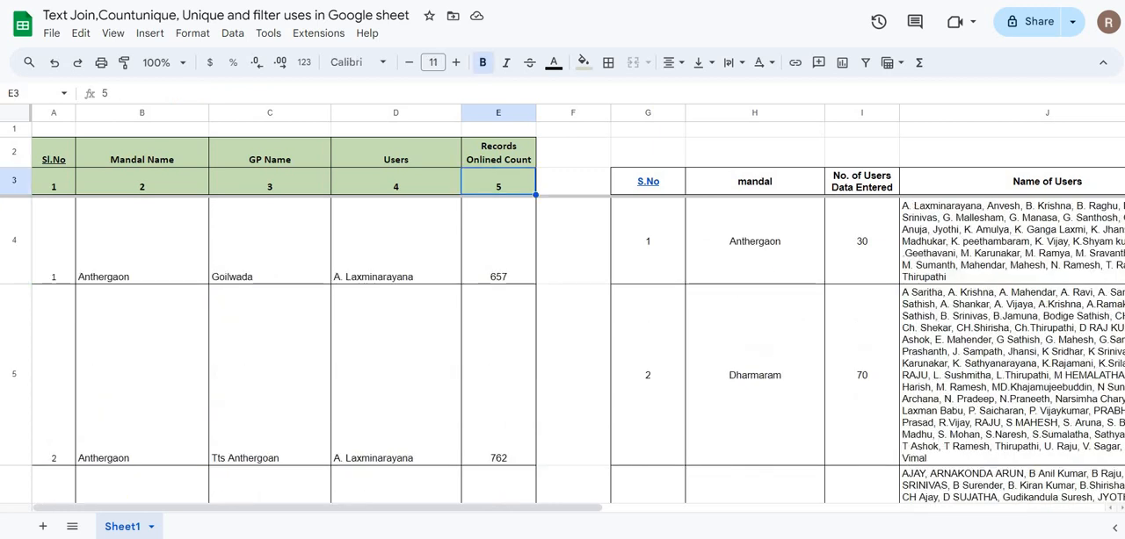
# Step: Enter the header "Total Records" in cell K3 of the mandal summary table
pyautogui.press('Right')
pyautogui.press('Right')
pyautogui.press('Right')
pyautogui.press('Right')
pyautogui.press('Right')
pyautogui.press('Right')
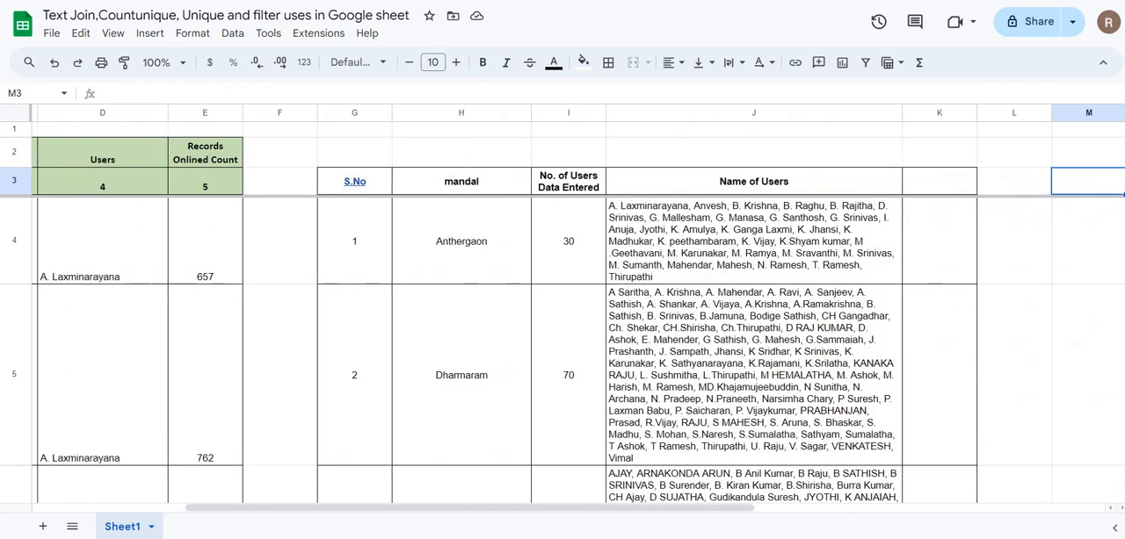
pyautogui.write('To')
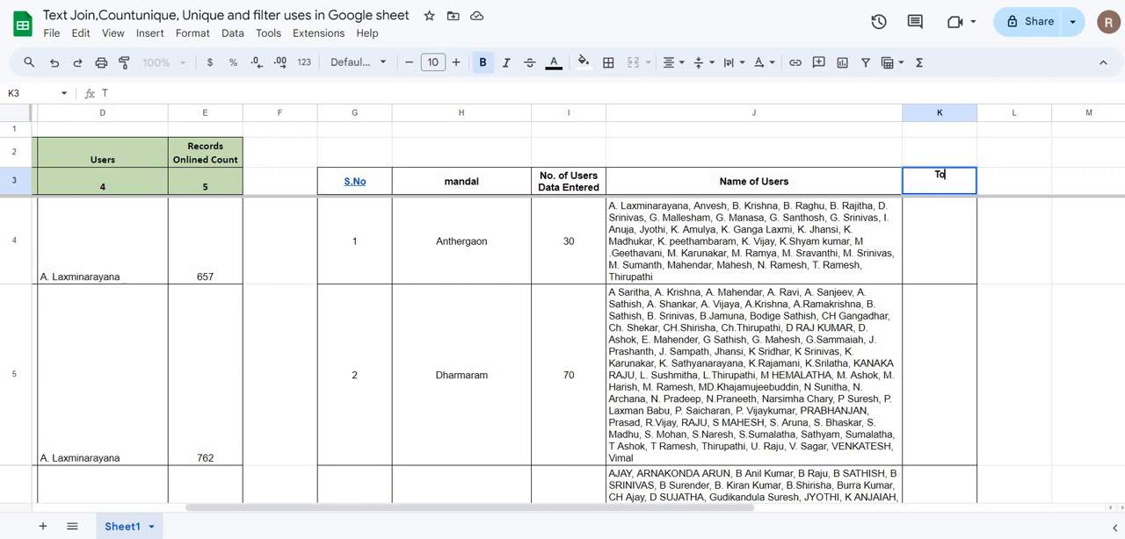
pyautogui.write('tal Records')
pyautogui.press('Return')
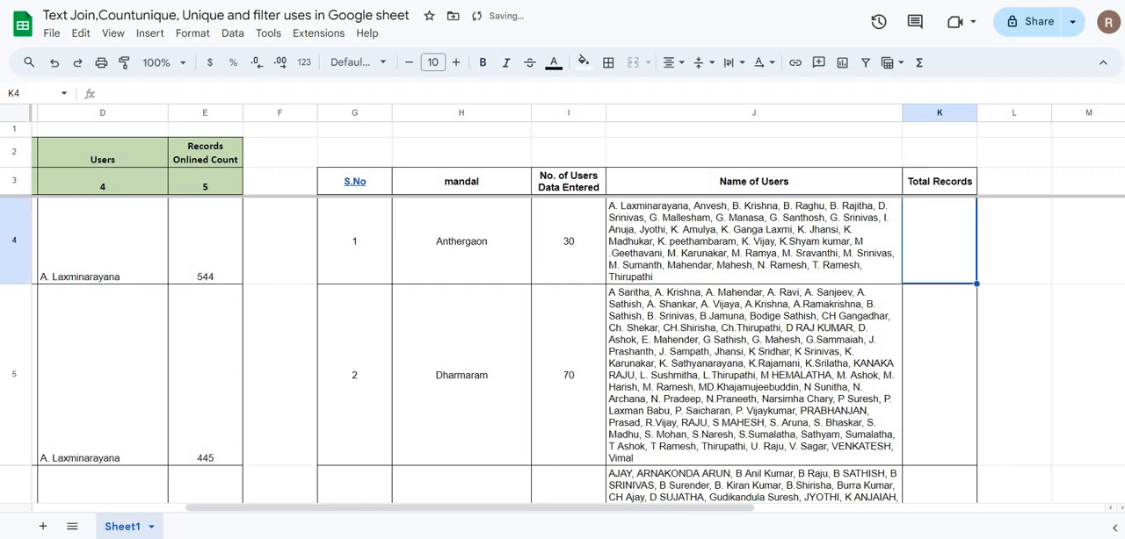
# Step: Start a SUMIF formula in K4 with the Mandal Name cells B4:B2840 as the range to test
pyautogui.write('=')
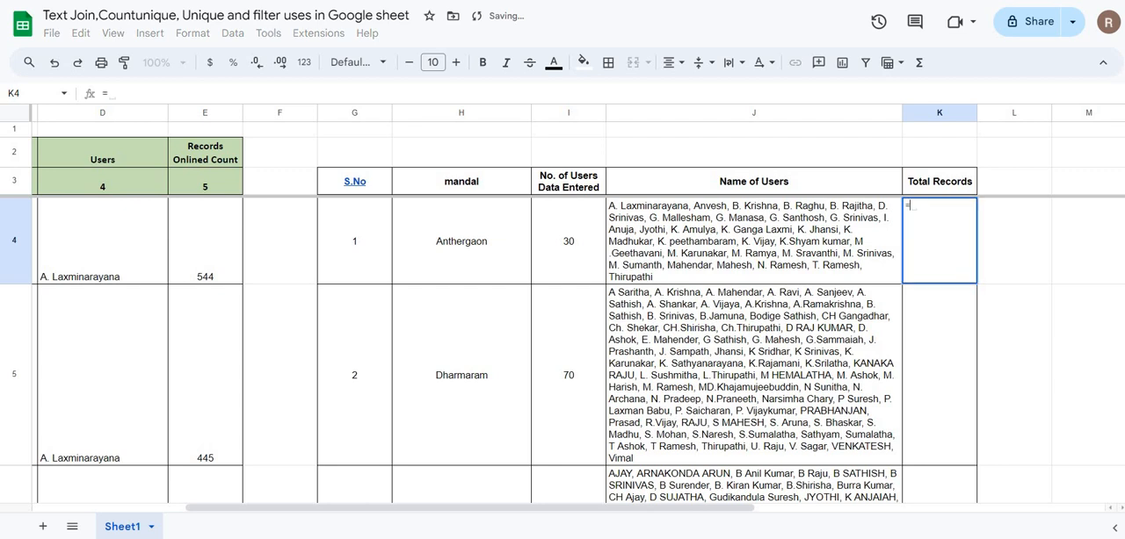
pyautogui.write('sum')
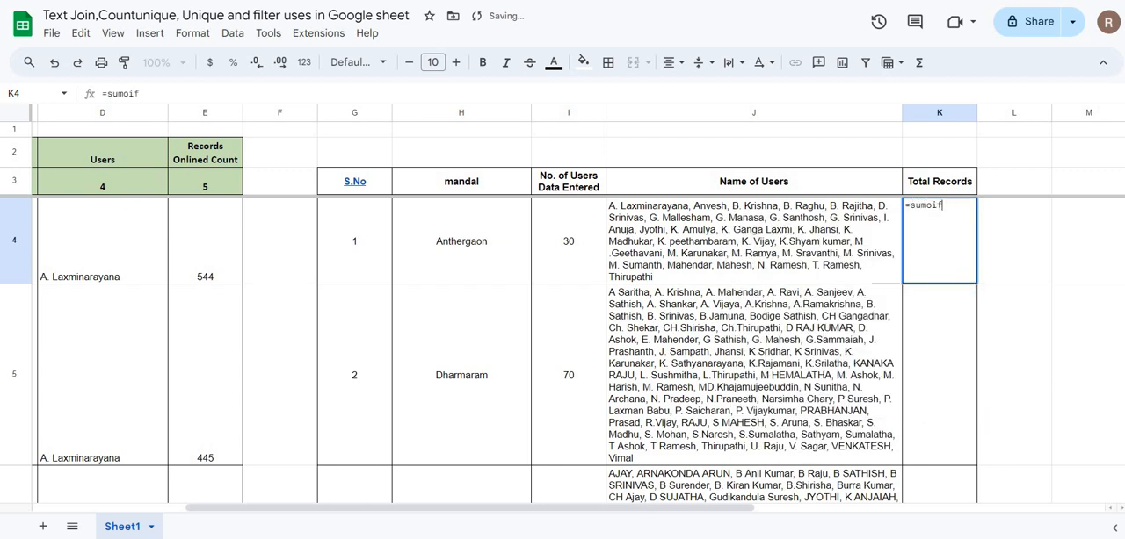
pyautogui.write('if')
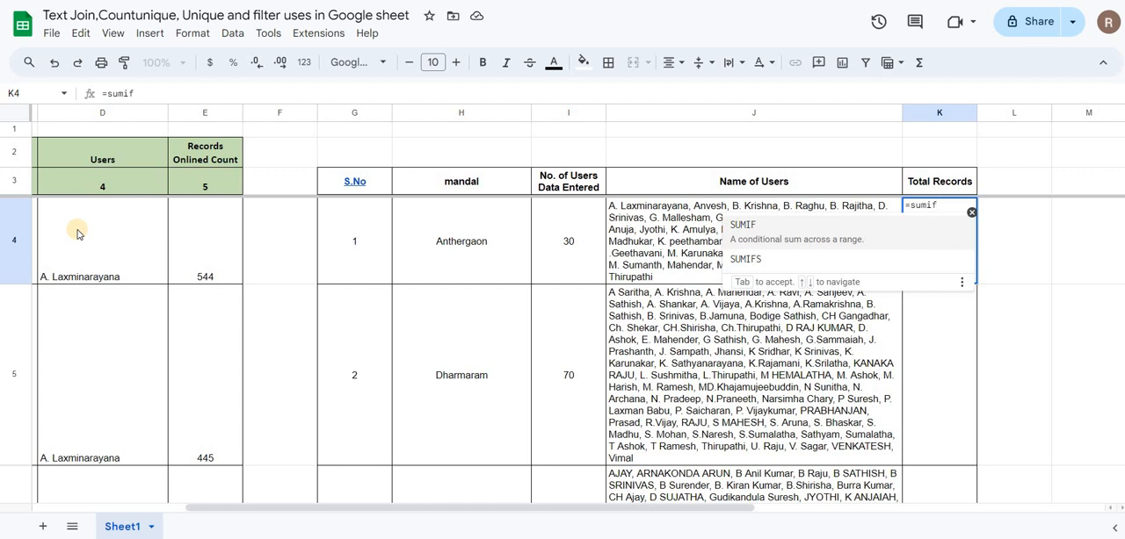
pyautogui.press('Down')
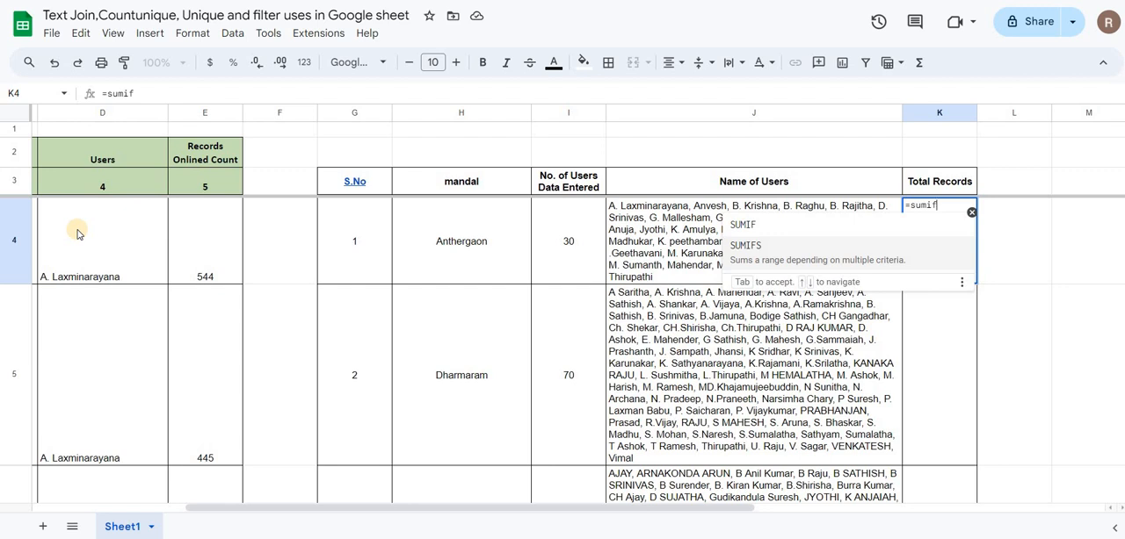
pyautogui.write('(')
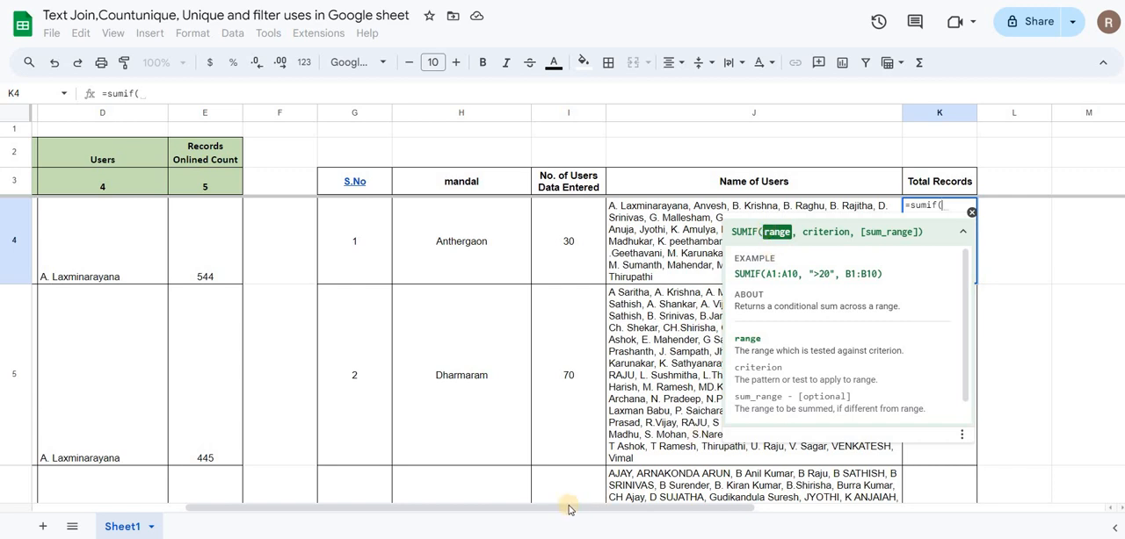
pyautogui.moveTo(567, 509); pyautogui.dragTo(321, 502)
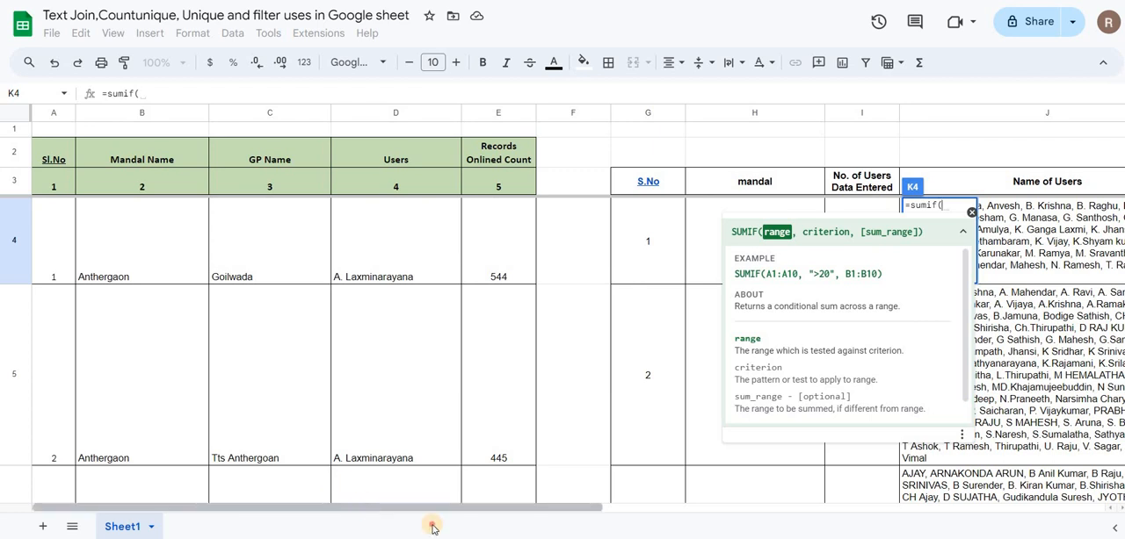
pyautogui.moveTo(428, 509); pyautogui.dragTo(608, 509)
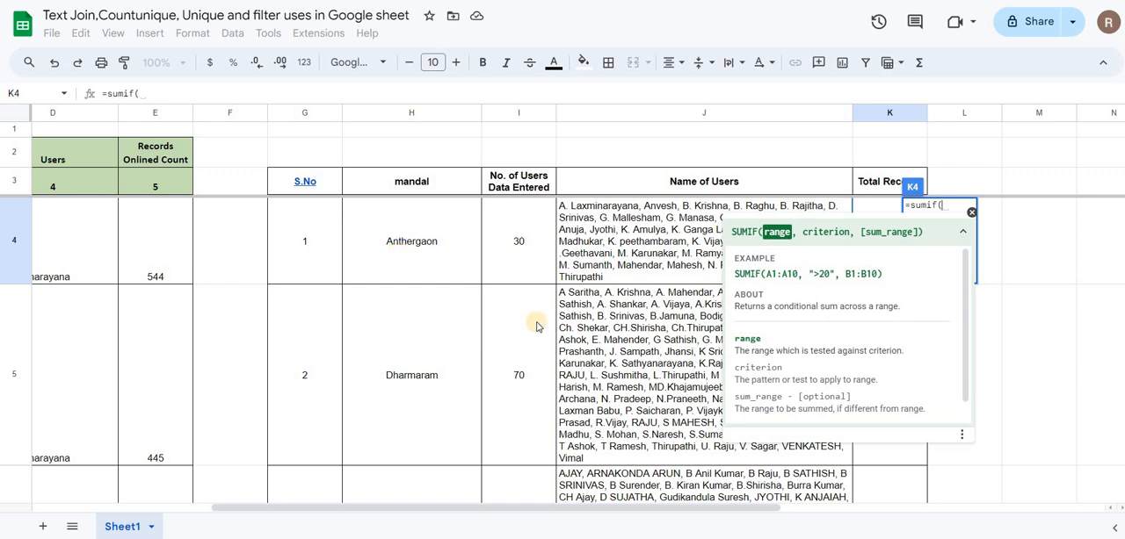
pyautogui.moveTo(486, 510); pyautogui.dragTo(155, 211)
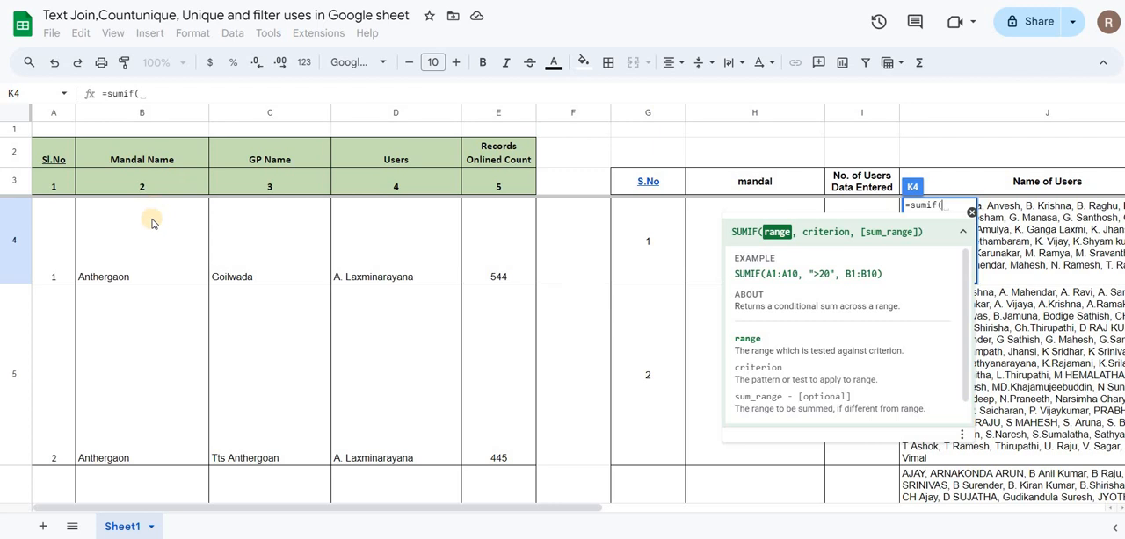
pyautogui.click(151, 223)
pyautogui.hotkey('ctrl', 'shift', 'Down')
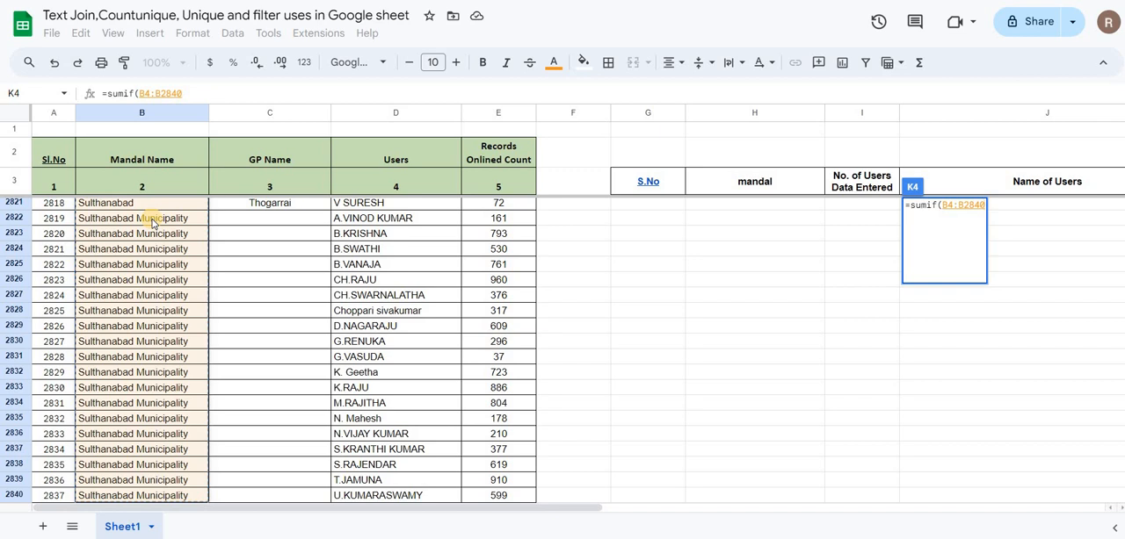
# Step: Complete the K4 formula with H4 as criterion and E4:E2840 as sum range, and decline the suggested autofill
pyautogui.write(',')
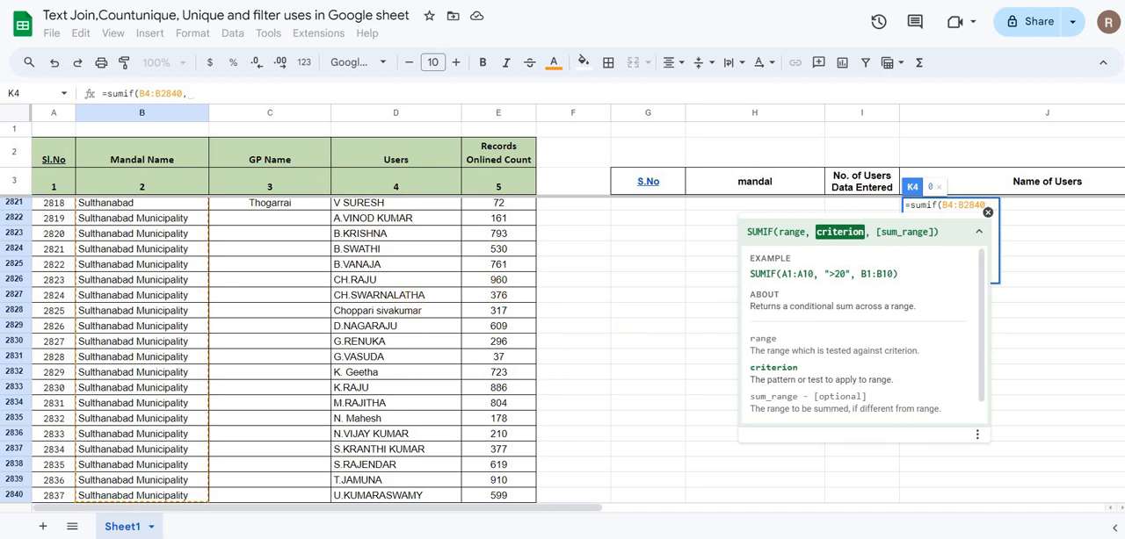
pyautogui.moveTo(1119, 379); pyautogui.dragTo(1092, 164)
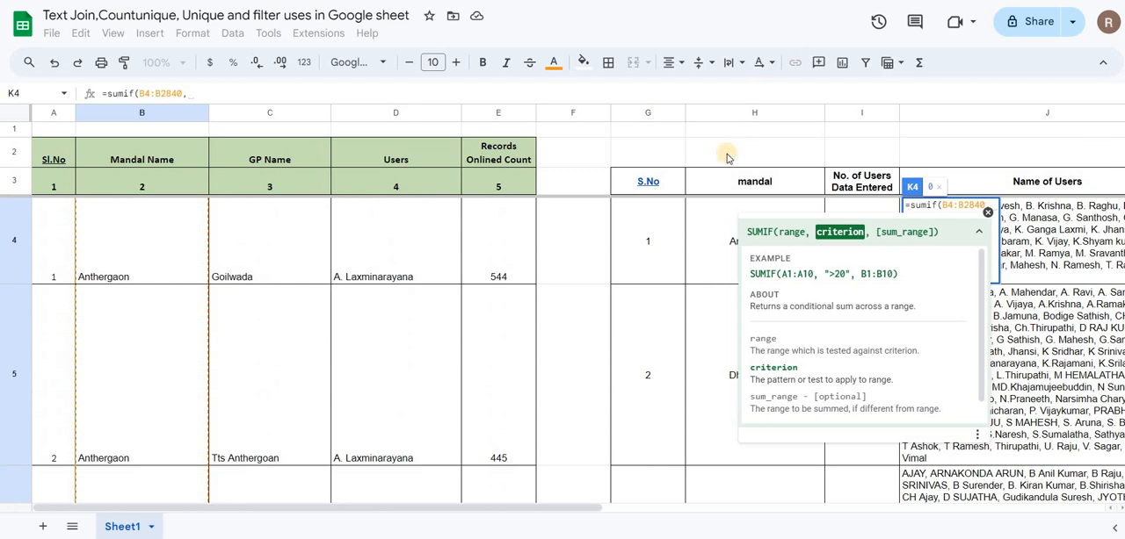
pyautogui.click(726, 219)
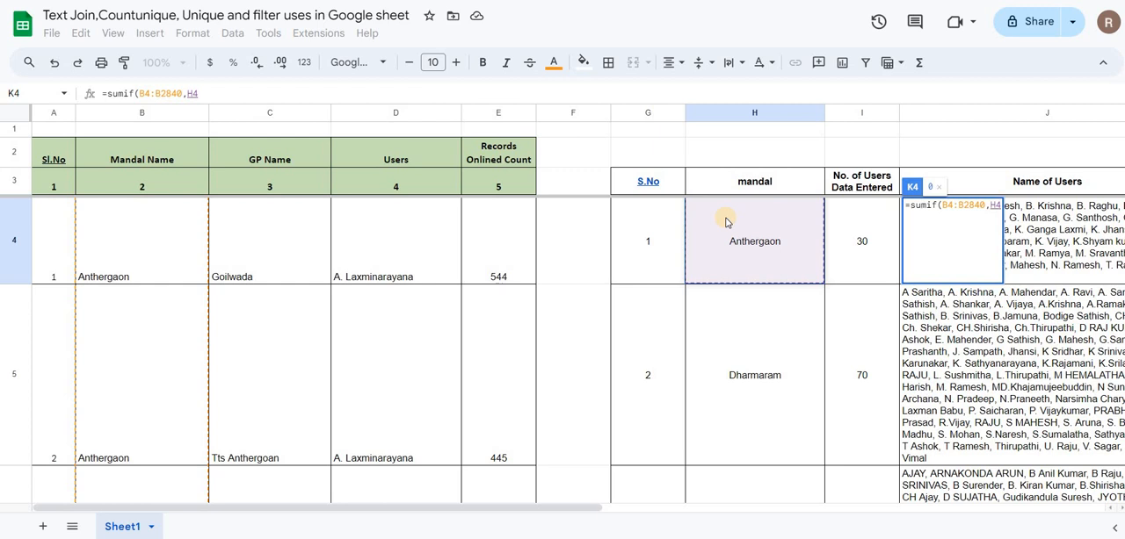
pyautogui.write(',')
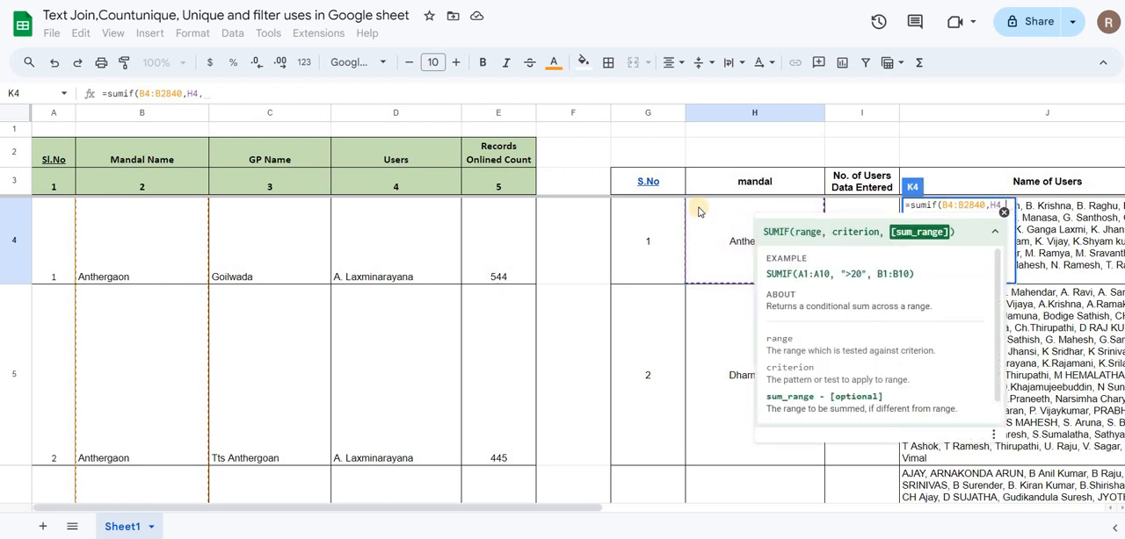
pyautogui.click(489, 243)
pyautogui.hotkey('ctrl', 'shift', 'Down')
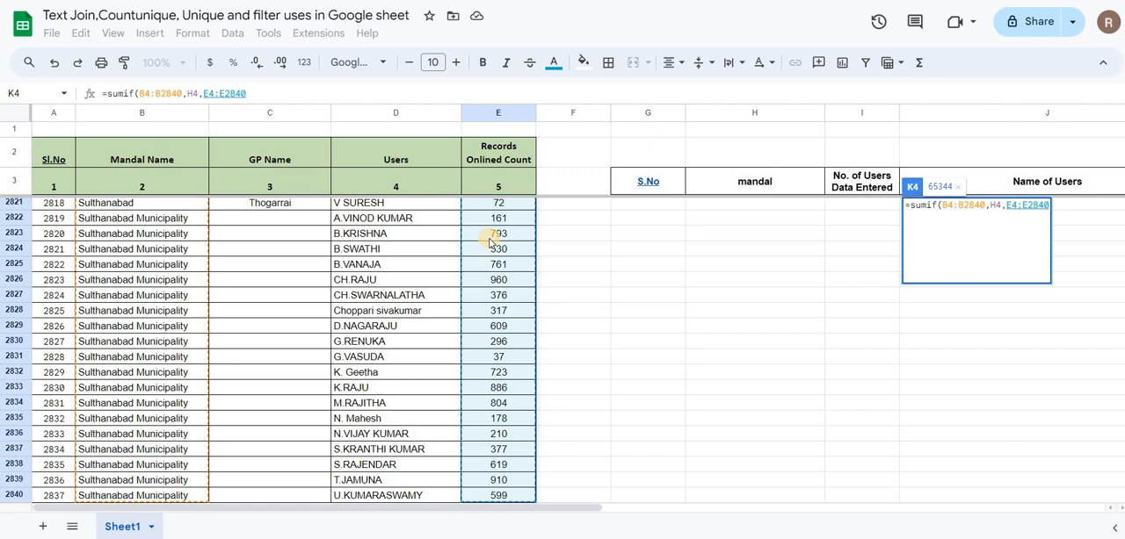
pyautogui.write(')')
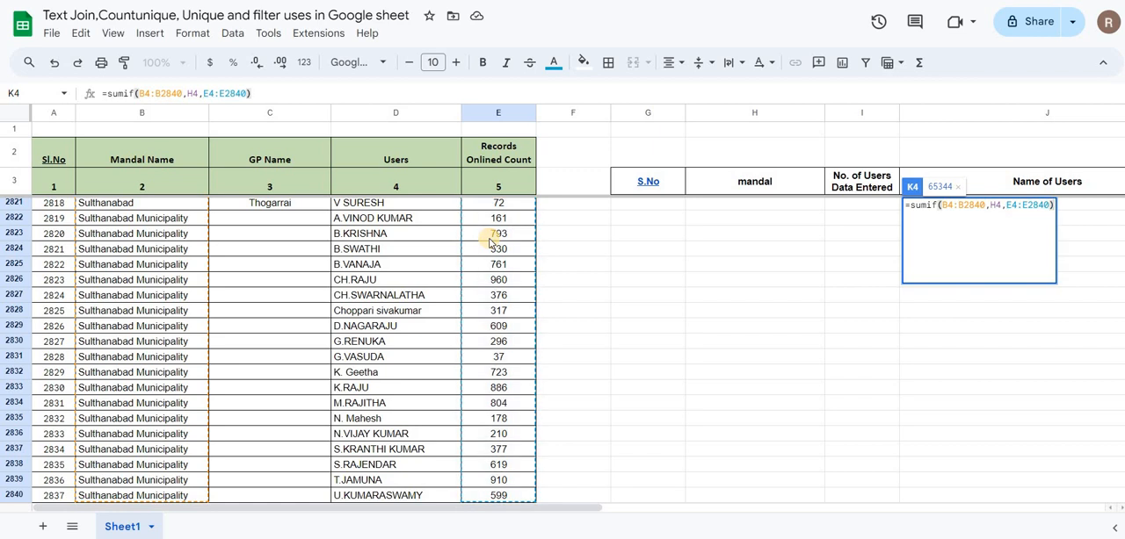
pyautogui.press('Return')
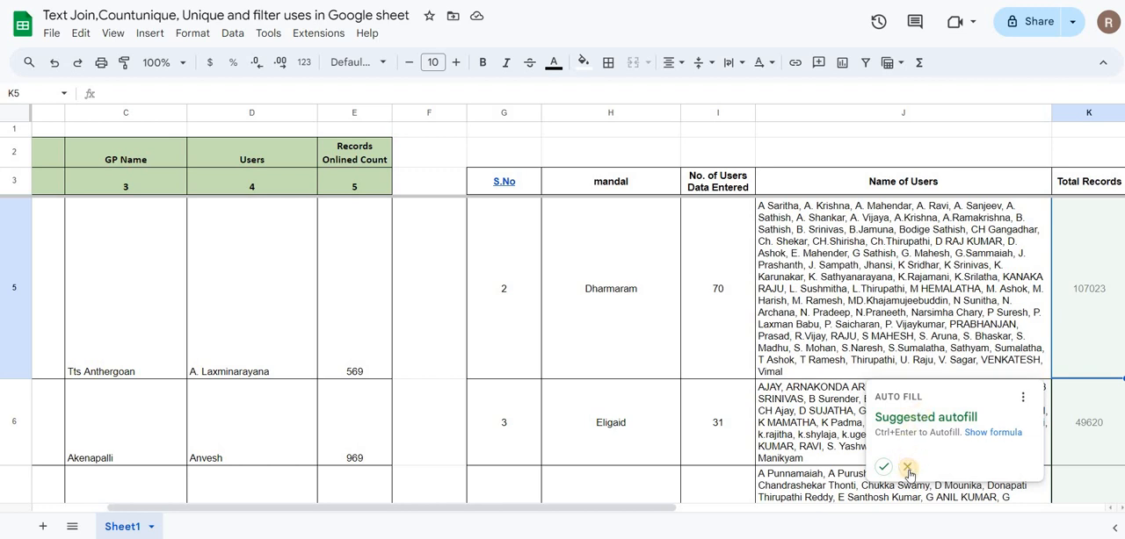
pyautogui.click(908, 470)
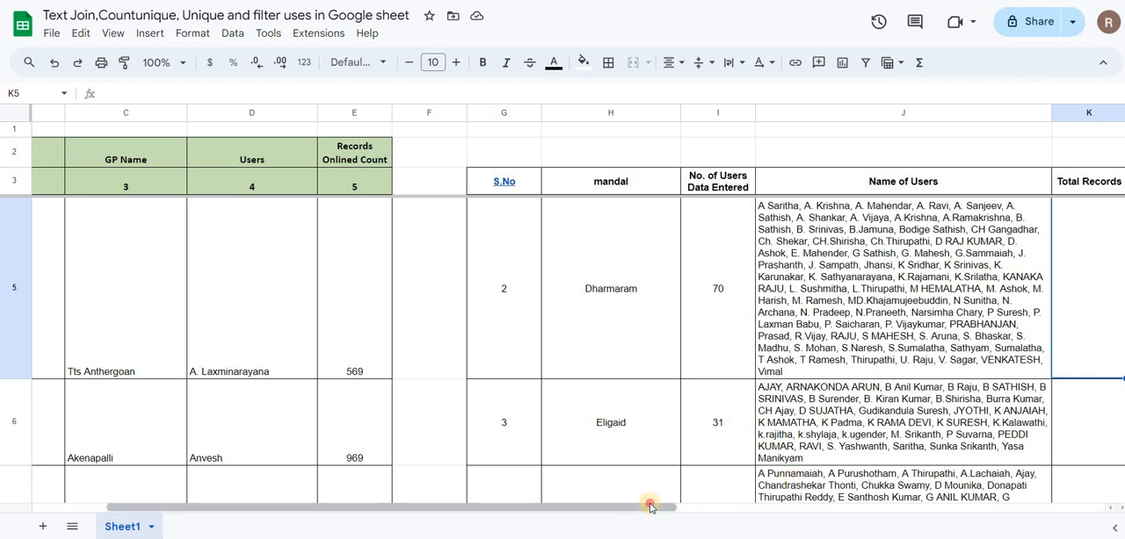
# Step: Lock the K4 formula's references so it reads =sumif($B$4:$B$2840,$H4,$E$4:$E$2840)
pyautogui.moveTo(654, 508); pyautogui.dragTo(826, 176)
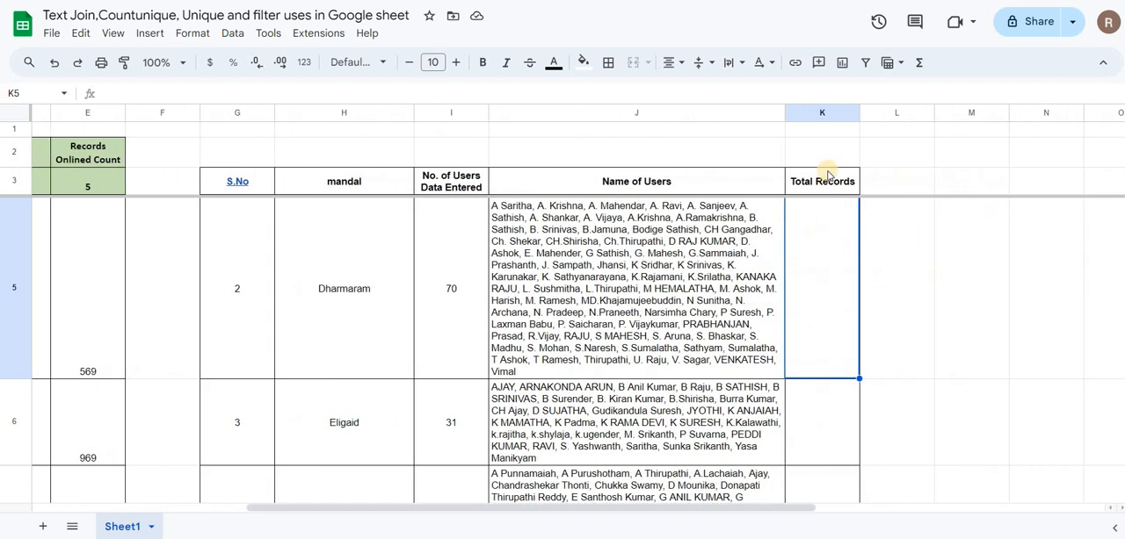
pyautogui.click(826, 186)
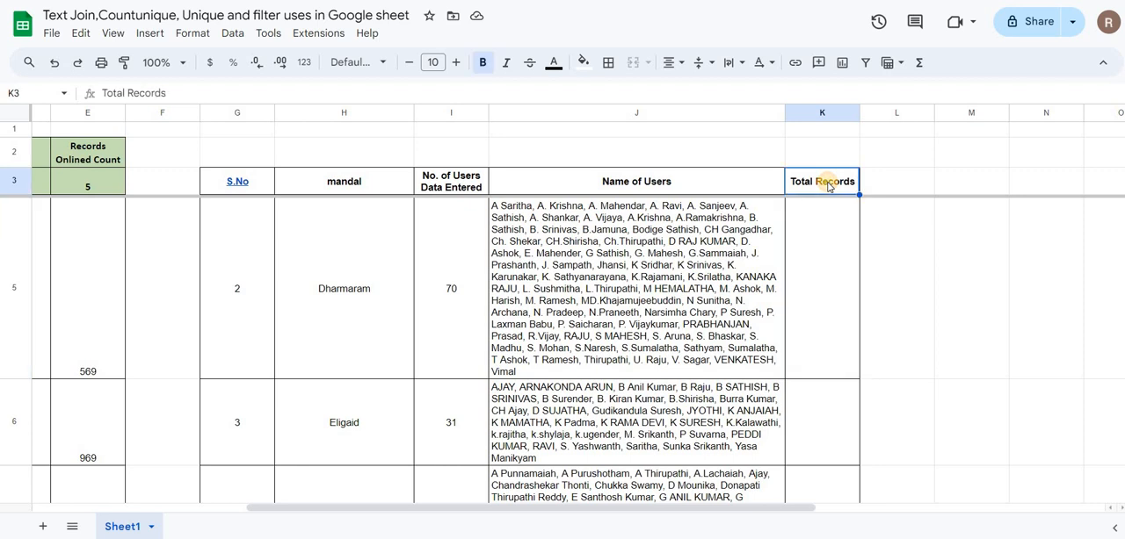
pyautogui.press('Down')
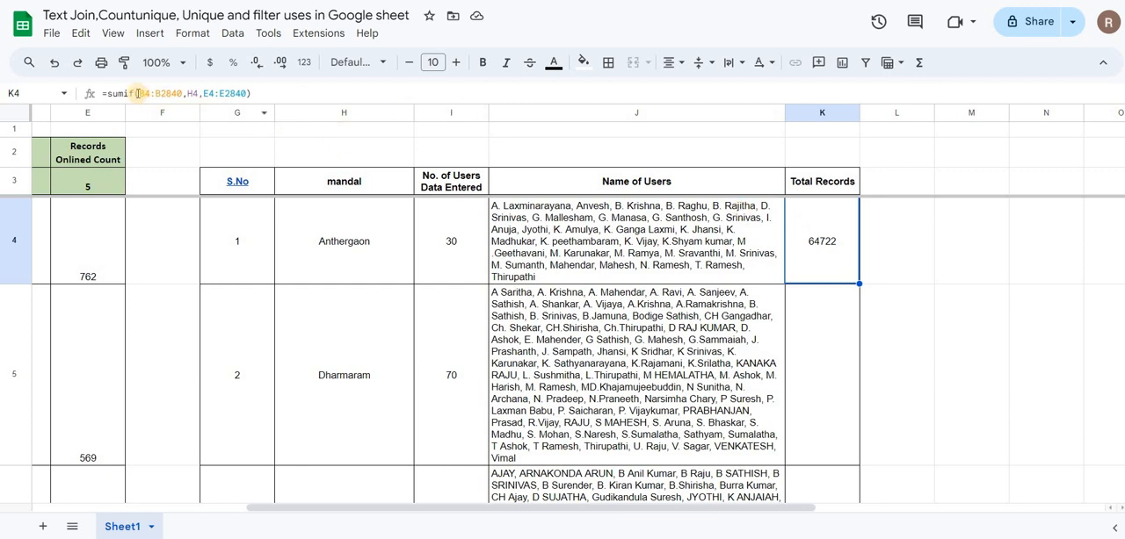
pyautogui.moveTo(138, 94); pyautogui.dragTo(182, 101)
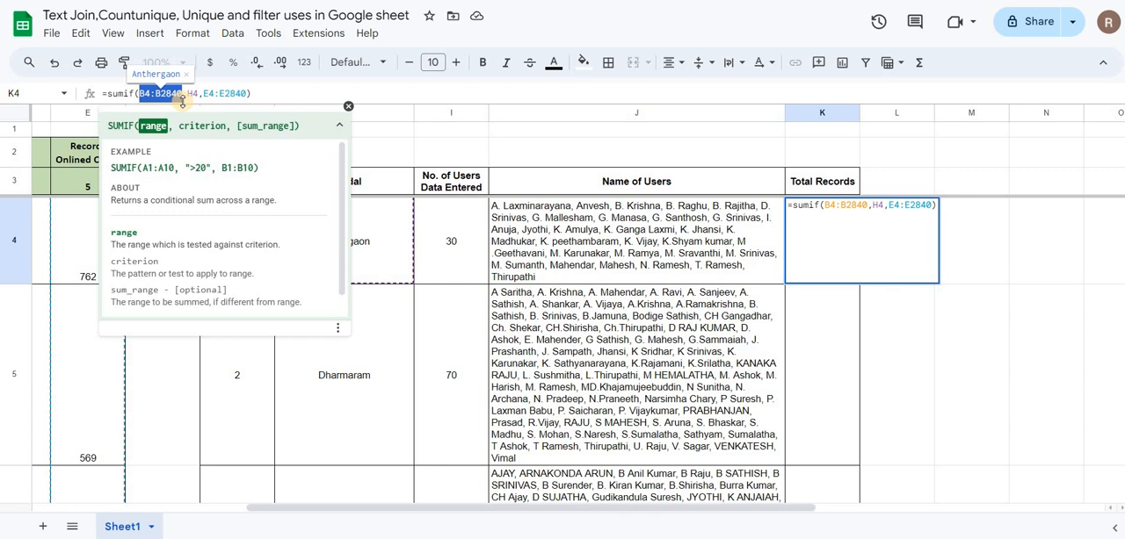
pyautogui.press('F4')
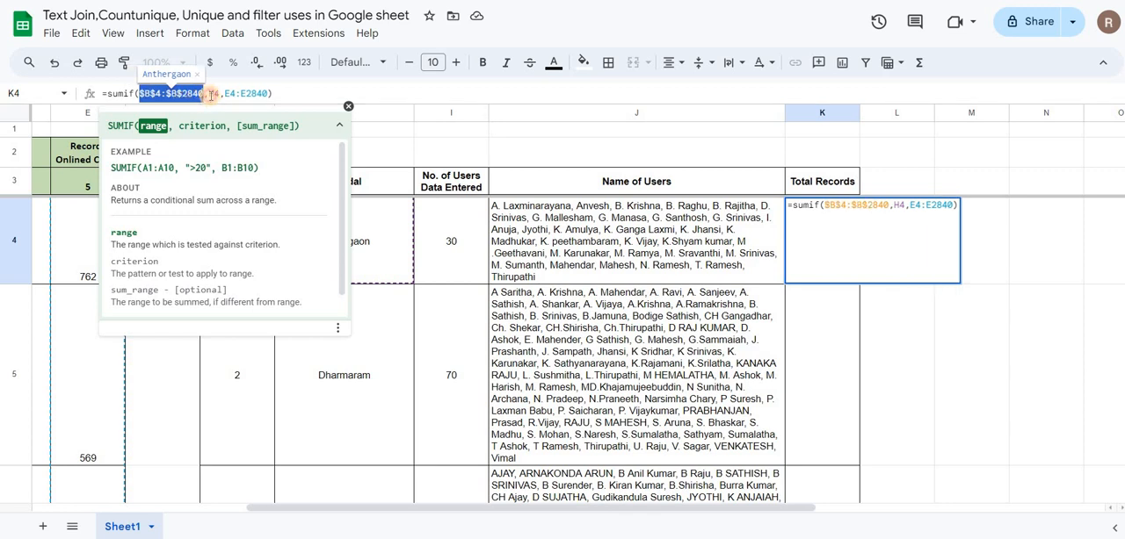
pyautogui.click(211, 94)
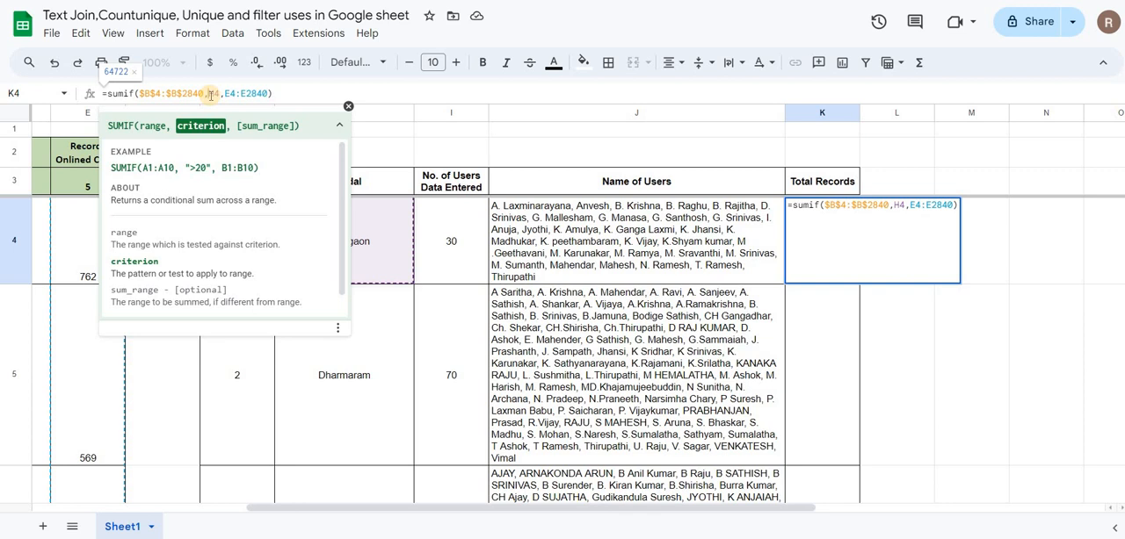
pyautogui.write('$')
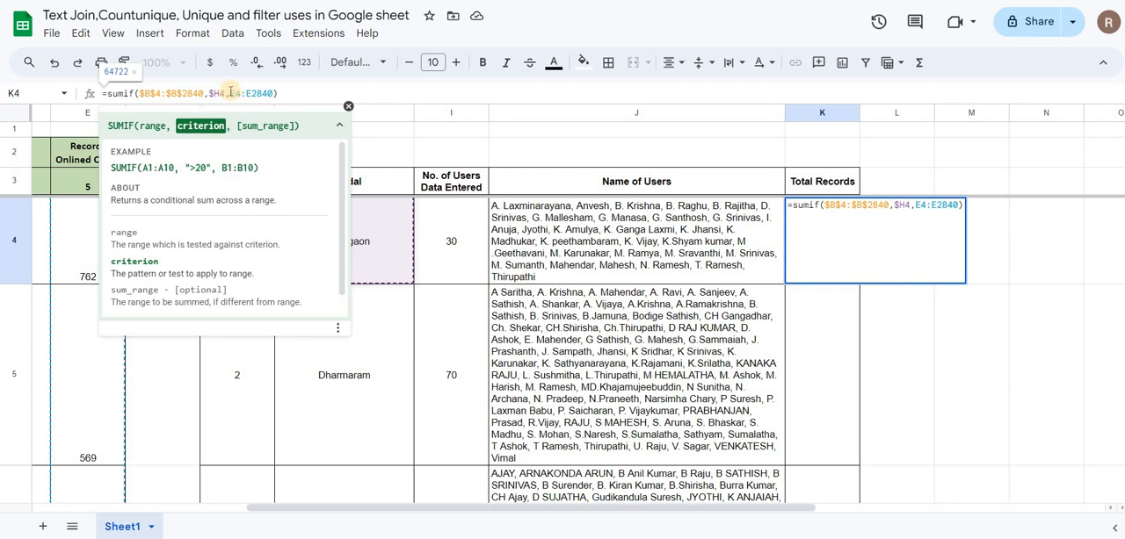
pyautogui.moveTo(232, 92); pyautogui.dragTo(275, 92)
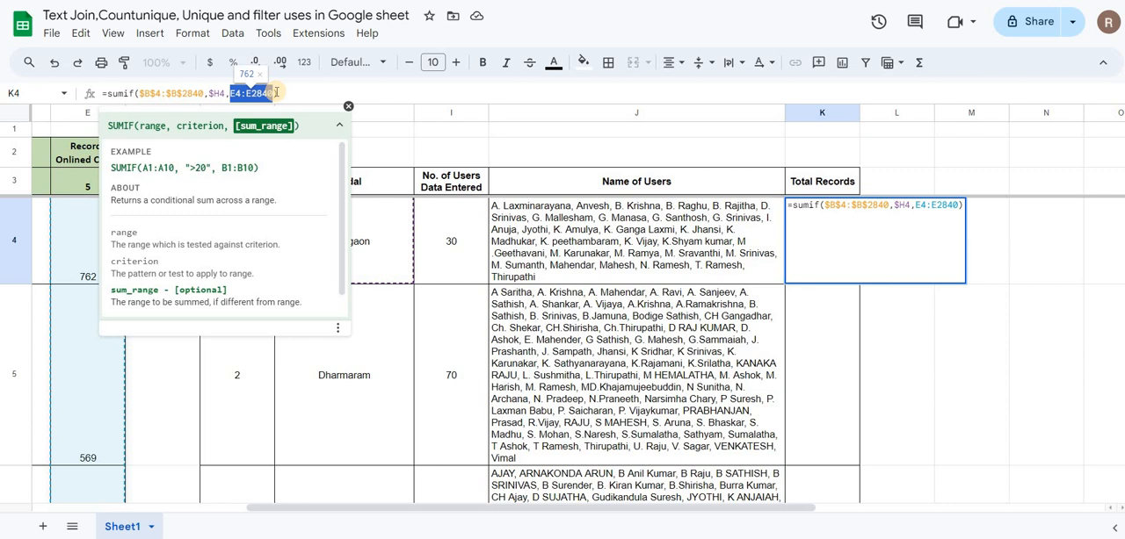
pyautogui.press('F4')
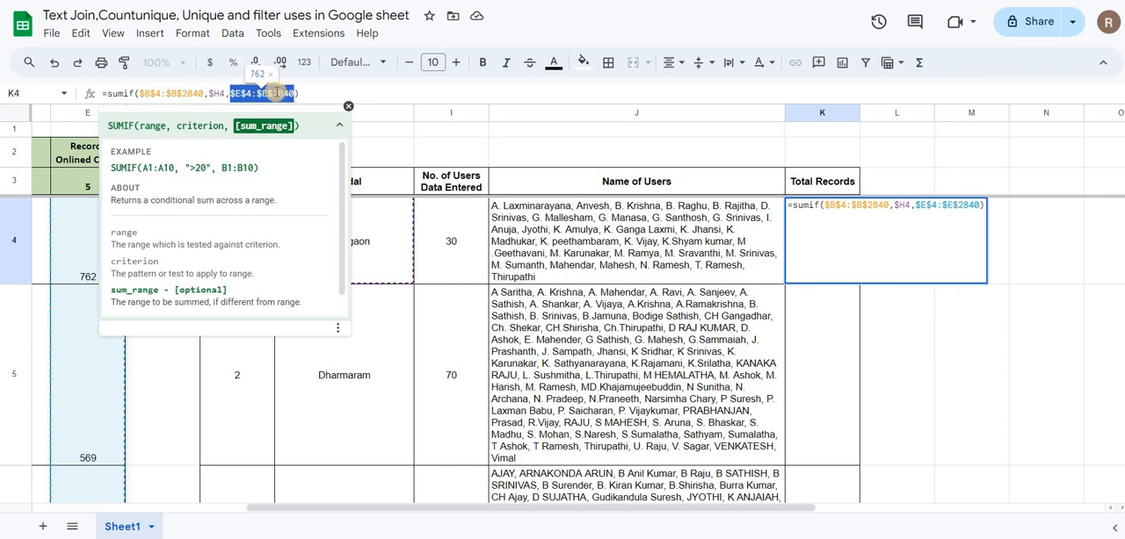
pyautogui.press('Return')
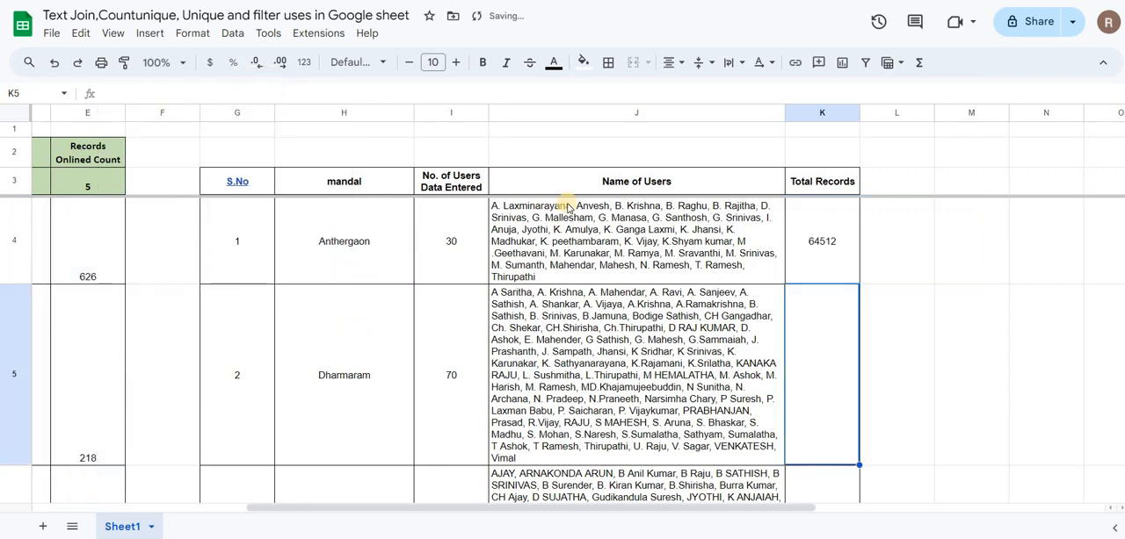
# Step: Fill the K4 SUMIF formula down the Total Records column through K20
pyautogui.click(818, 237)
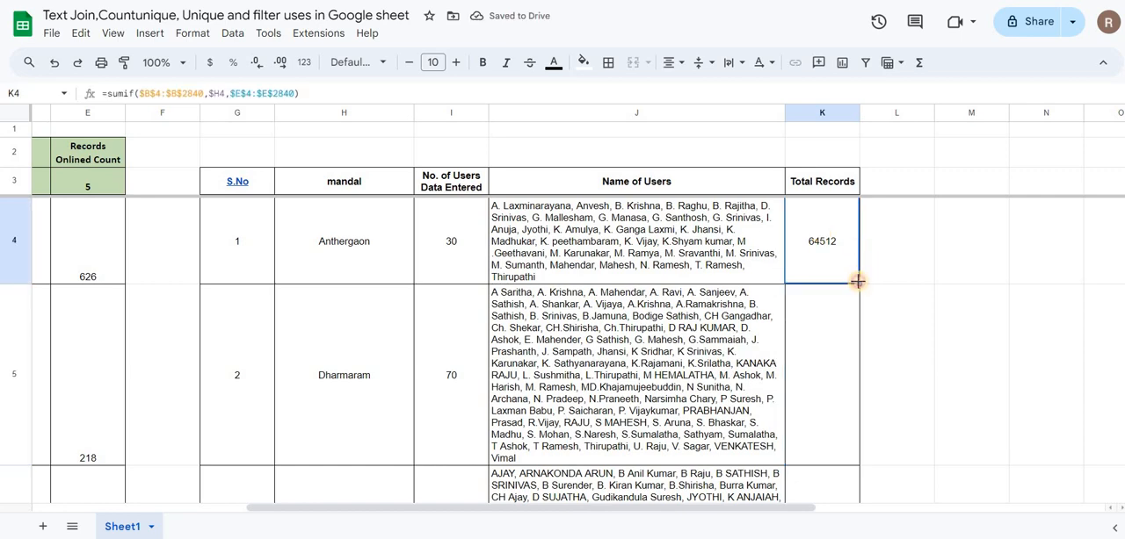
pyautogui.moveTo(857, 281); pyautogui.dragTo(839, 444)
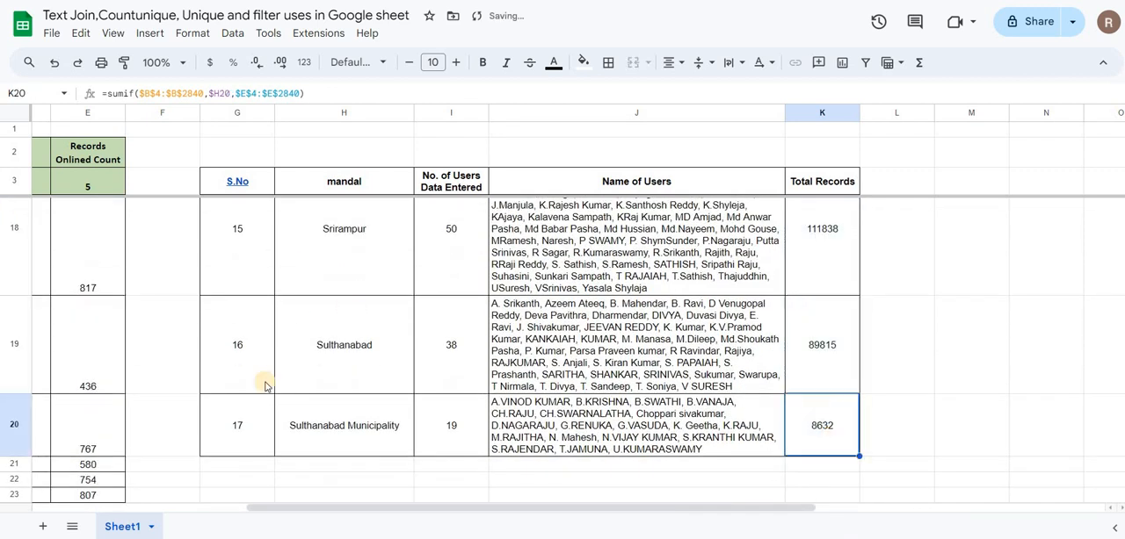
pyautogui.click(789, 374)
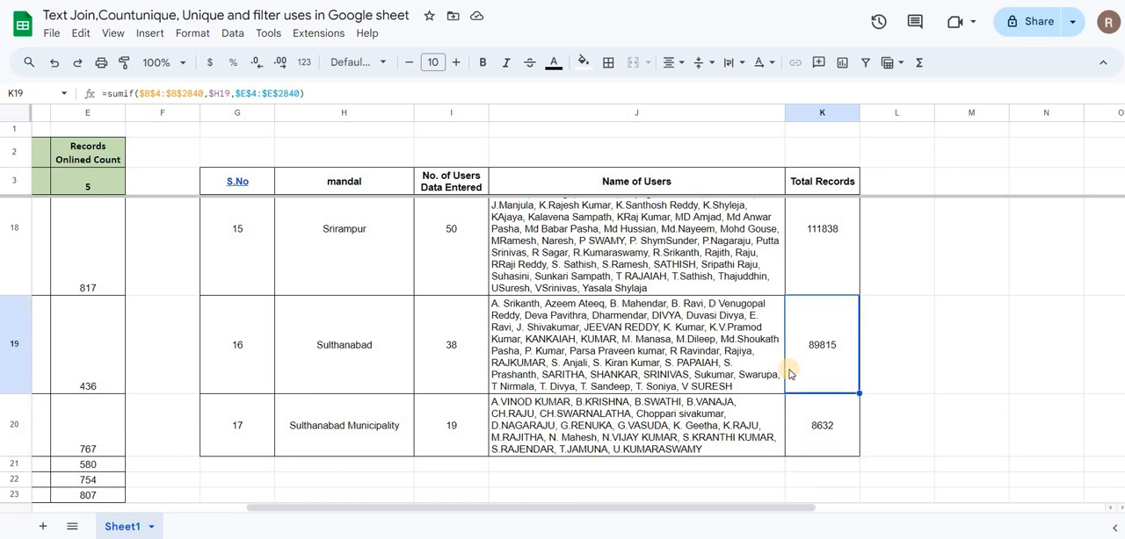